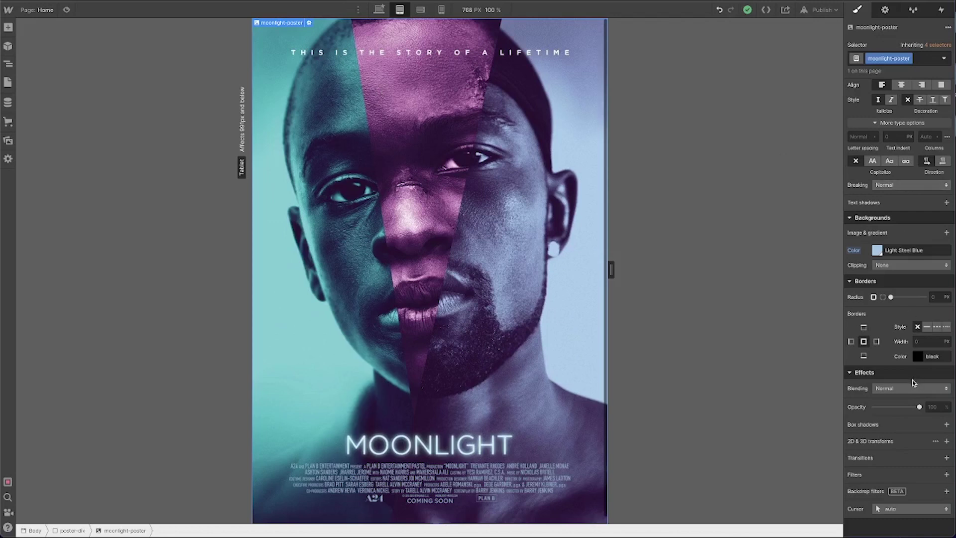
- Add a Grayscale 100% filter to the poster photo
left_click(946, 474)
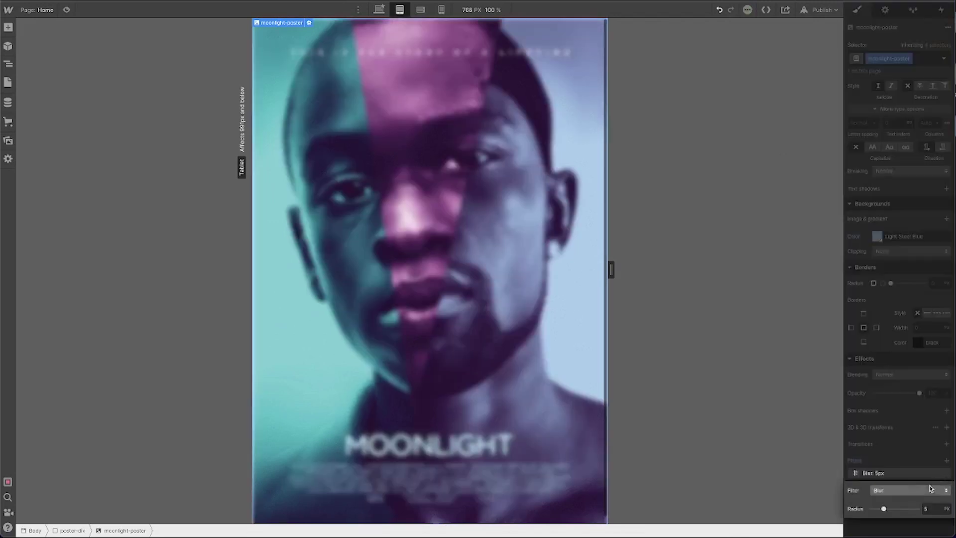
left_click(930, 490)
left_click(898, 485)
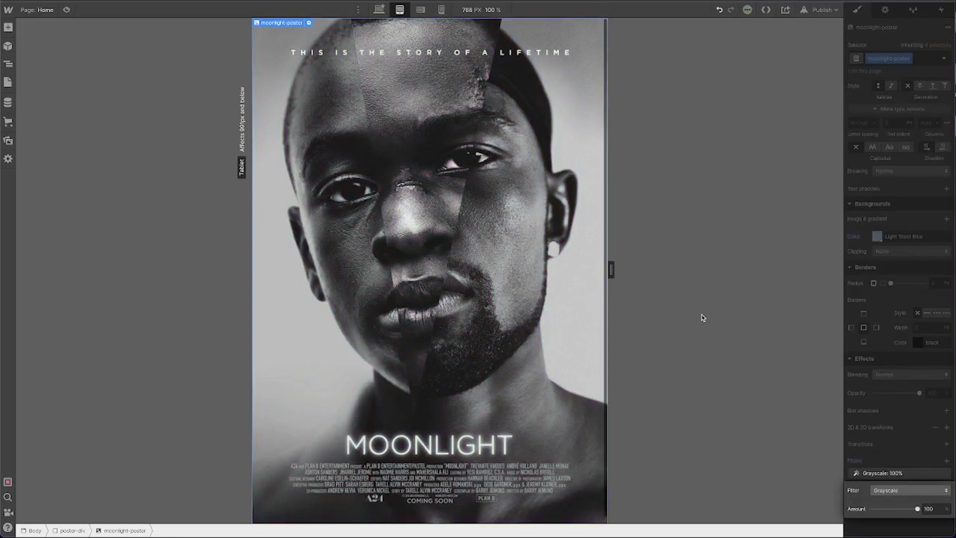
- Set the sky-blue, purple and turquoise shapes to Display: Block in the Navigator
key("z")
left_click(52, 67)
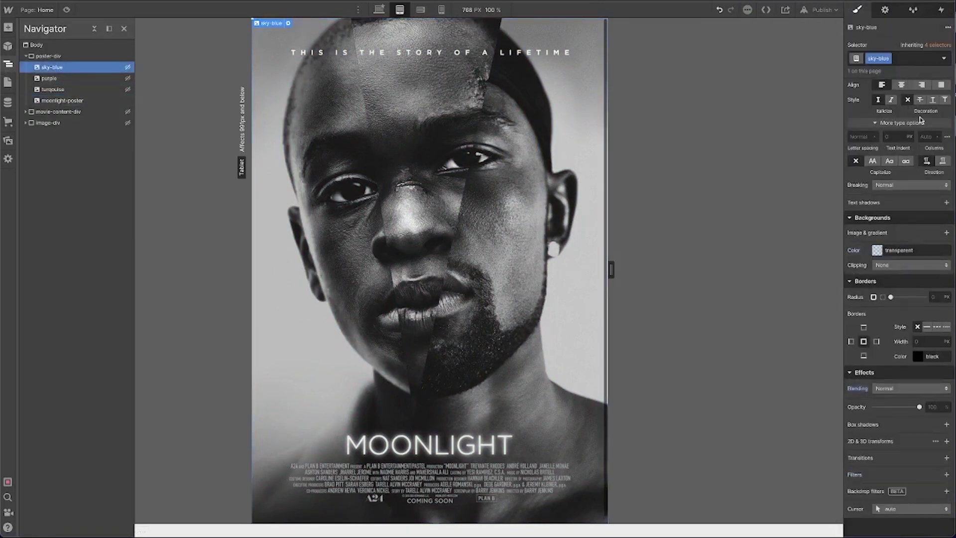
left_click(878, 101)
key("Down")
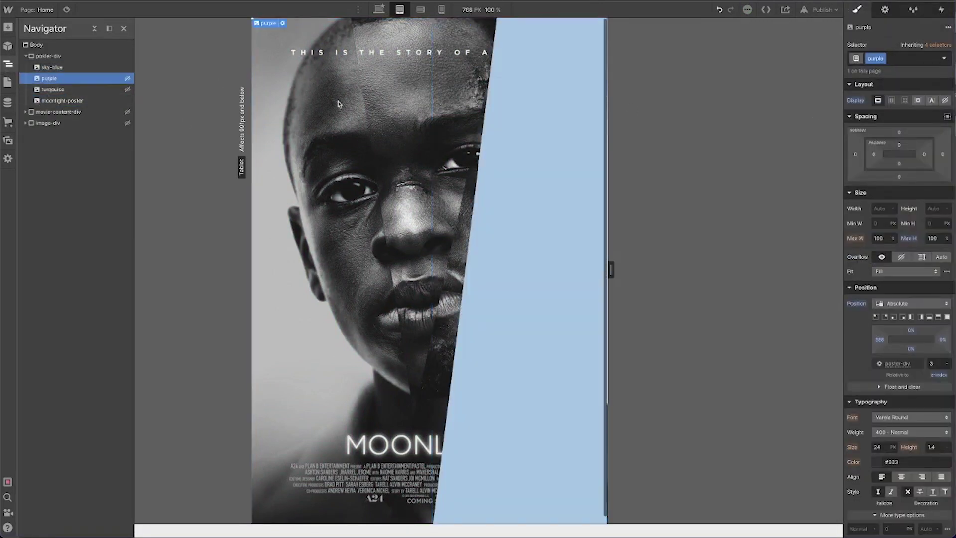
left_click(879, 101)
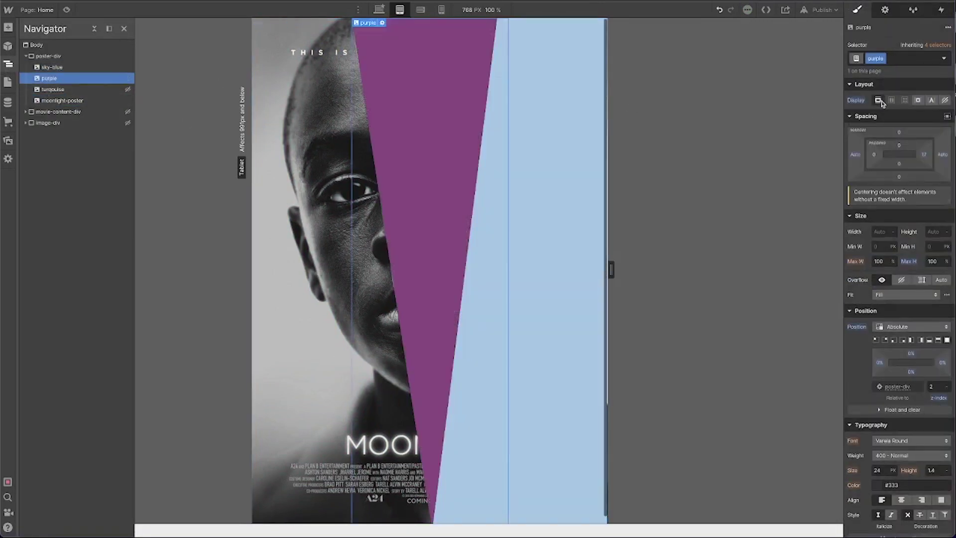
left_click(70, 90)
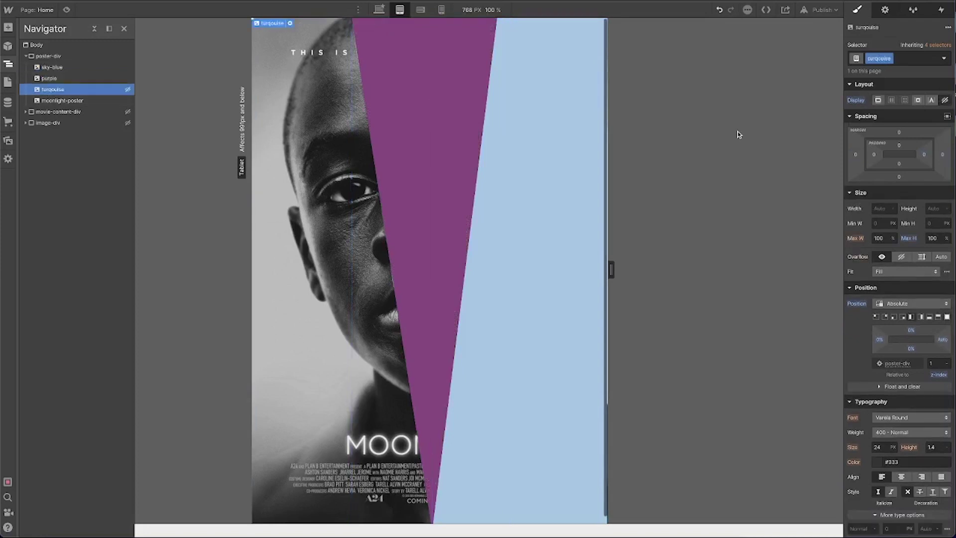
left_click(877, 100)
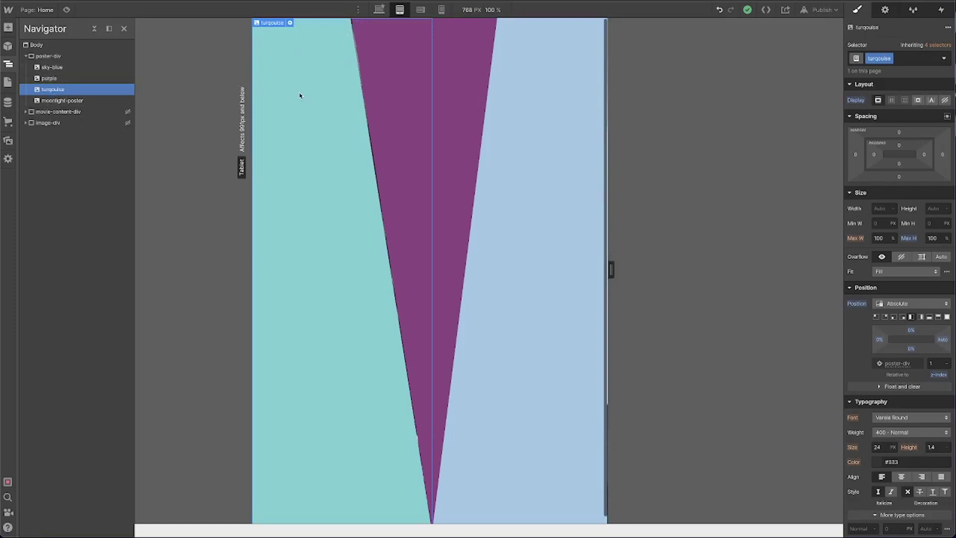
scroll(873, 175, "down", 6)
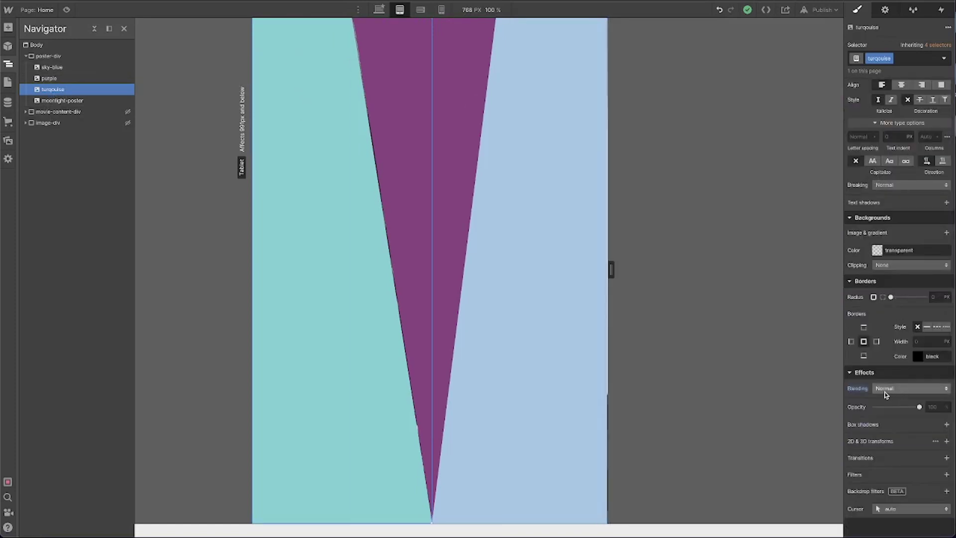
- Set the turquoise shape's blending to Overlay, then select the sky-blue shape
left_click(900, 388)
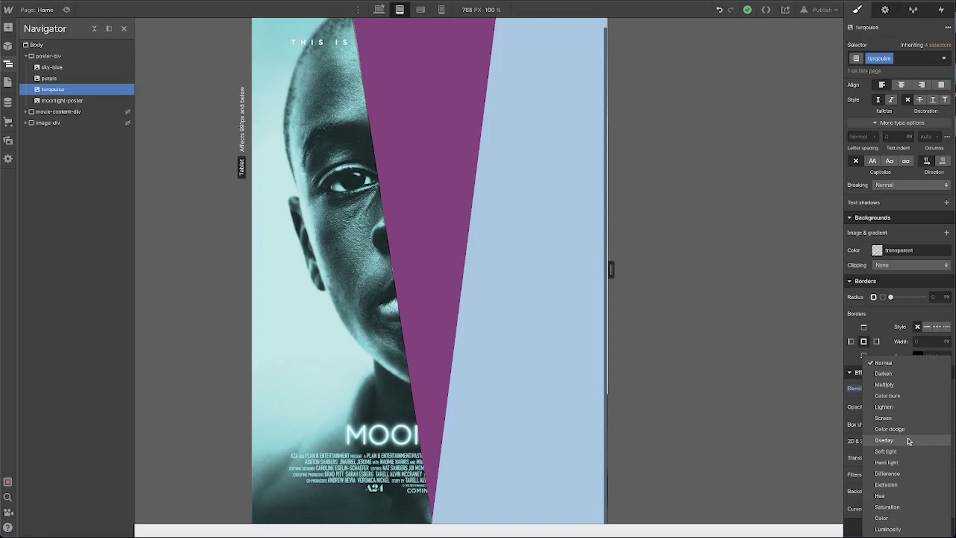
left_click(907, 439)
left_click(589, 174)
key("z")
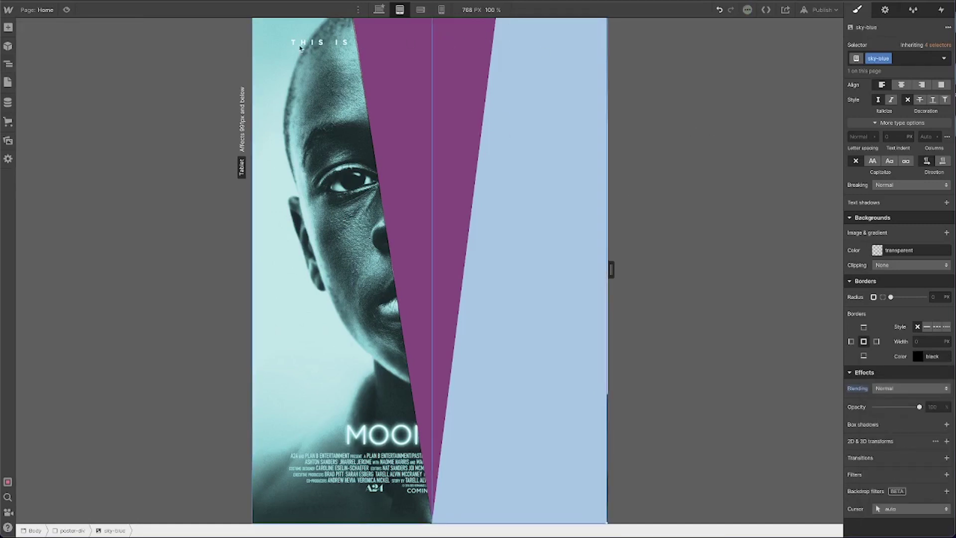
- Select the purple shape in the Navigator and set its blending mode to Color
left_click(8, 64)
left_click(75, 88)
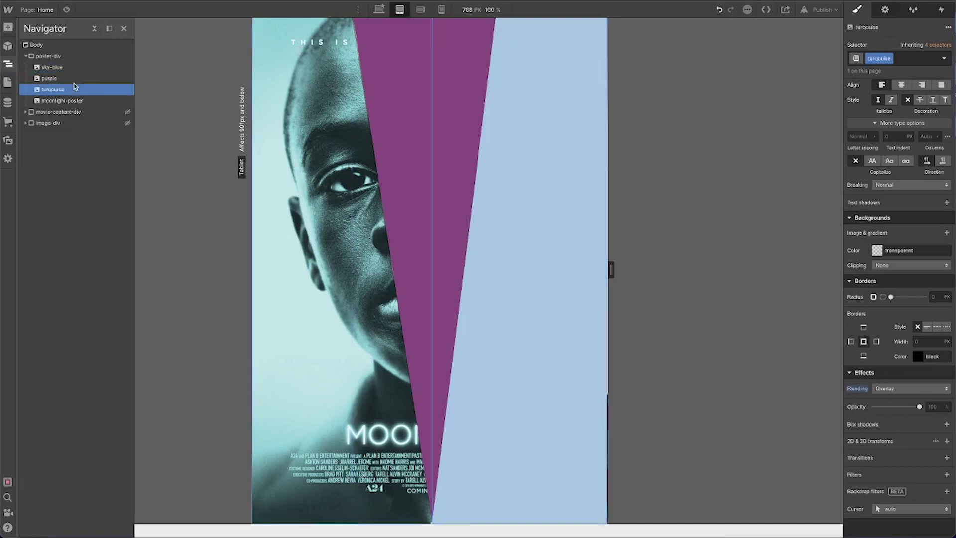
left_click(75, 78)
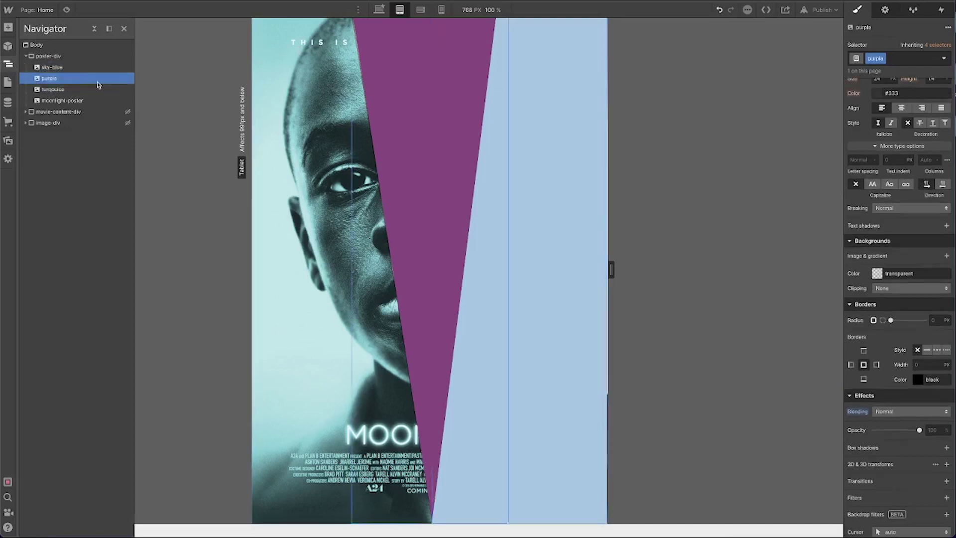
left_click(933, 417)
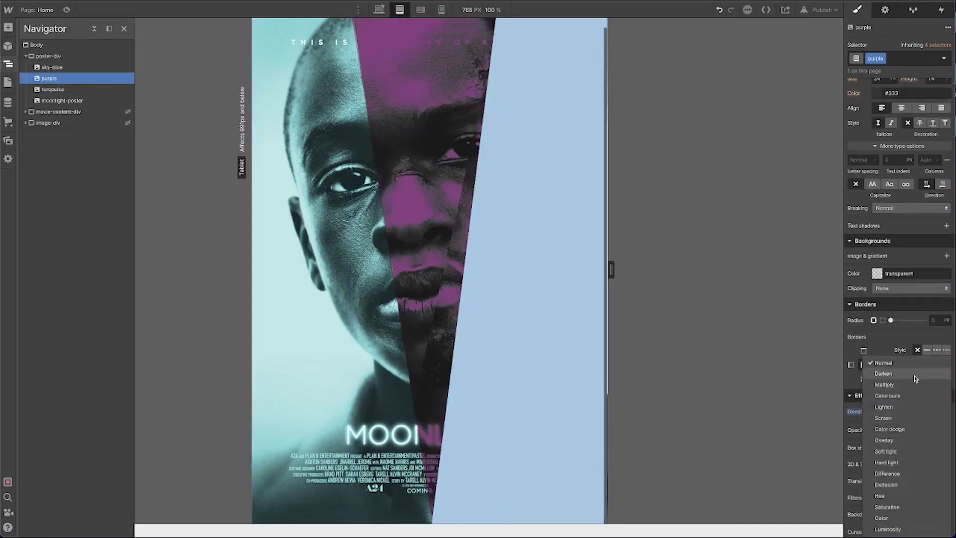
left_click(886, 462)
left_click(911, 412)
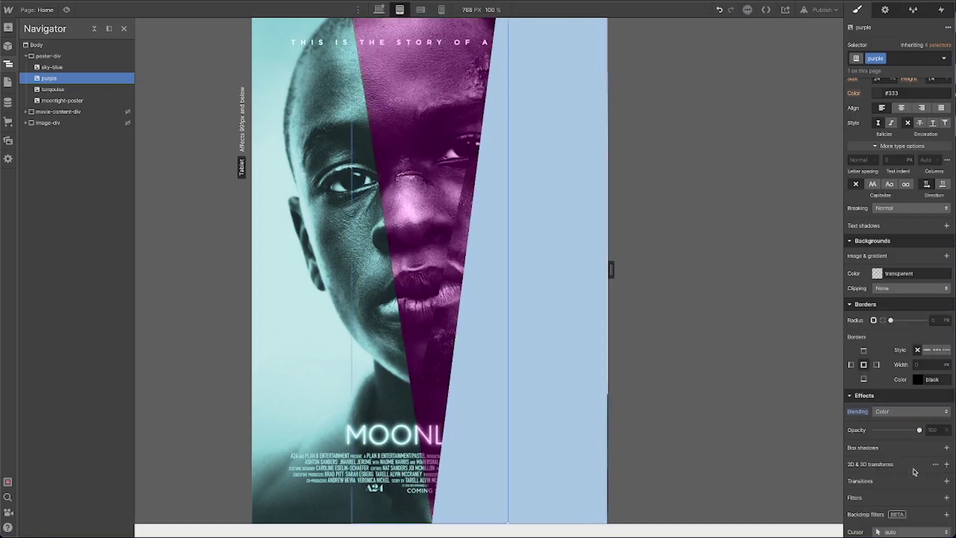
left_click(567, 123)
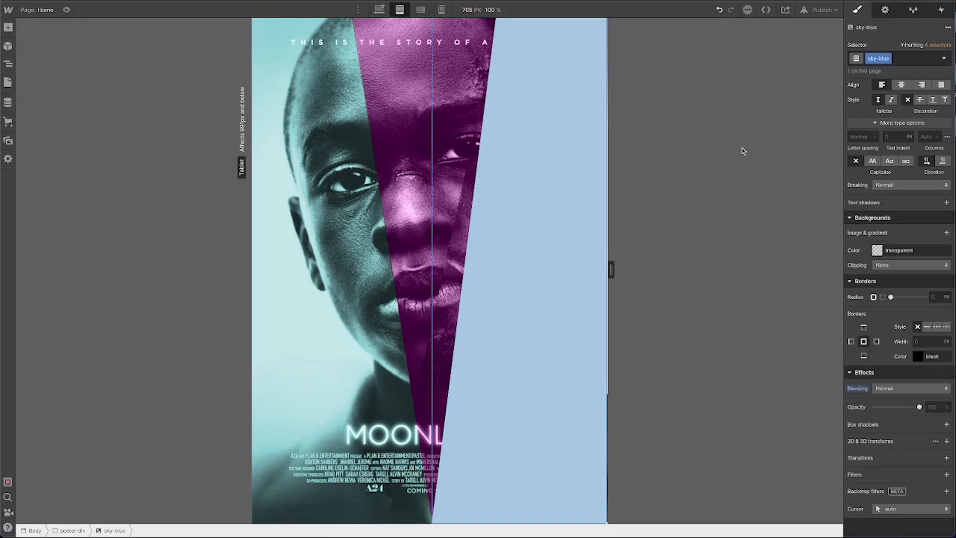
- Set the sky-blue shape's blending mode to Color
left_click(915, 388)
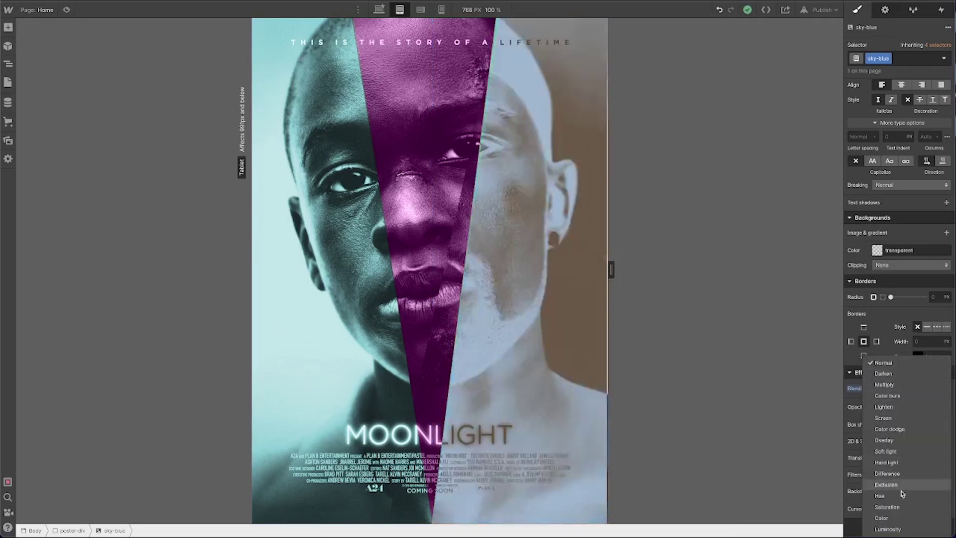
left_click(899, 521)
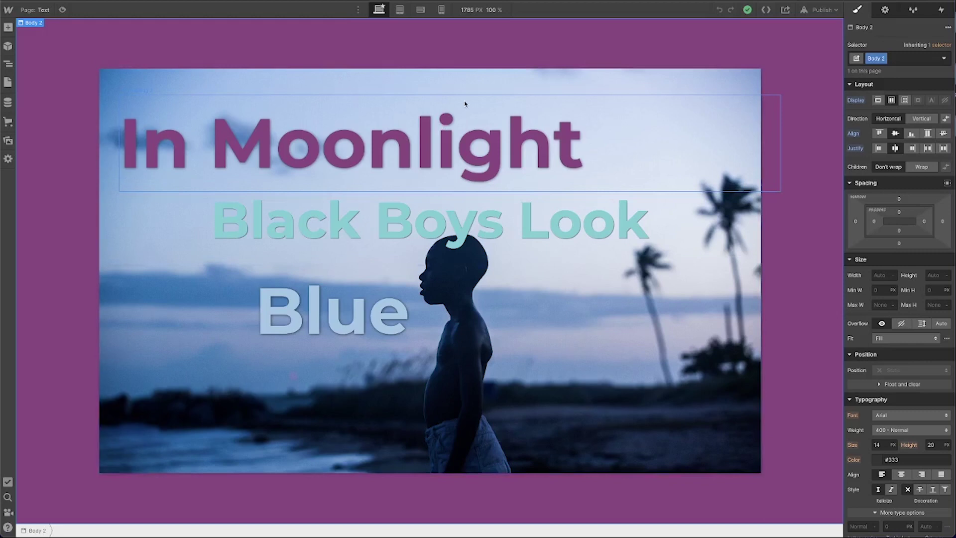
- Offset In Moonlight to top 78, and make Black Boys Look relative with bottom 51
left_click(719, 172)
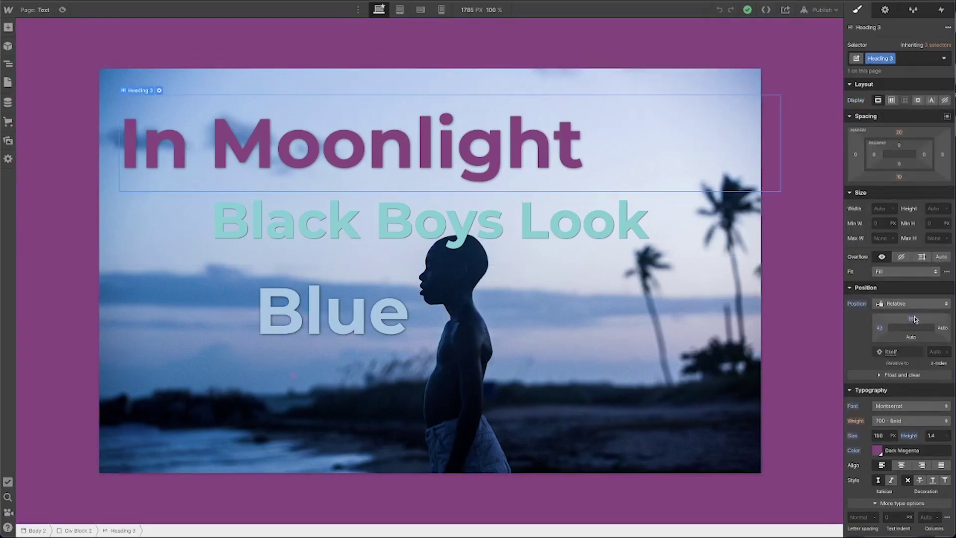
left_click_drag(917, 318, 919, 298)
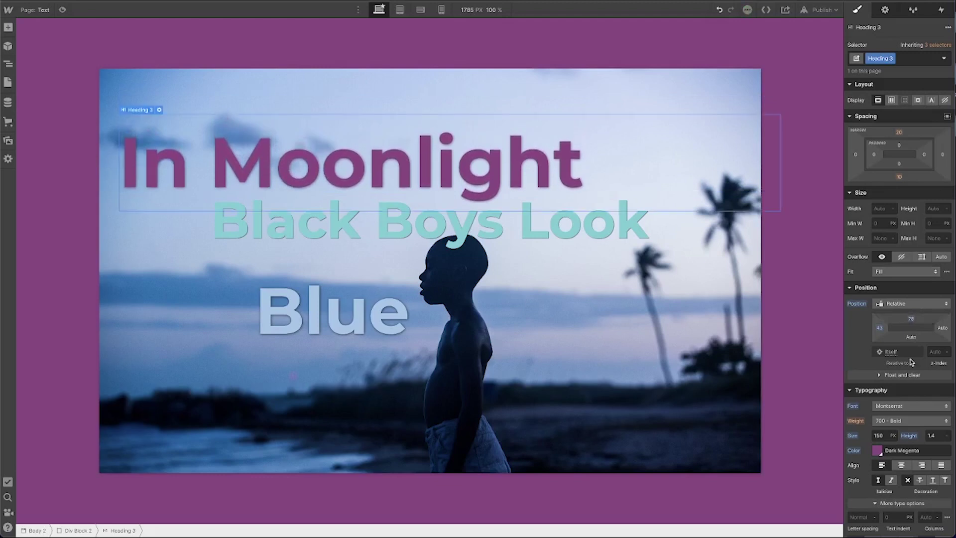
left_click(605, 237)
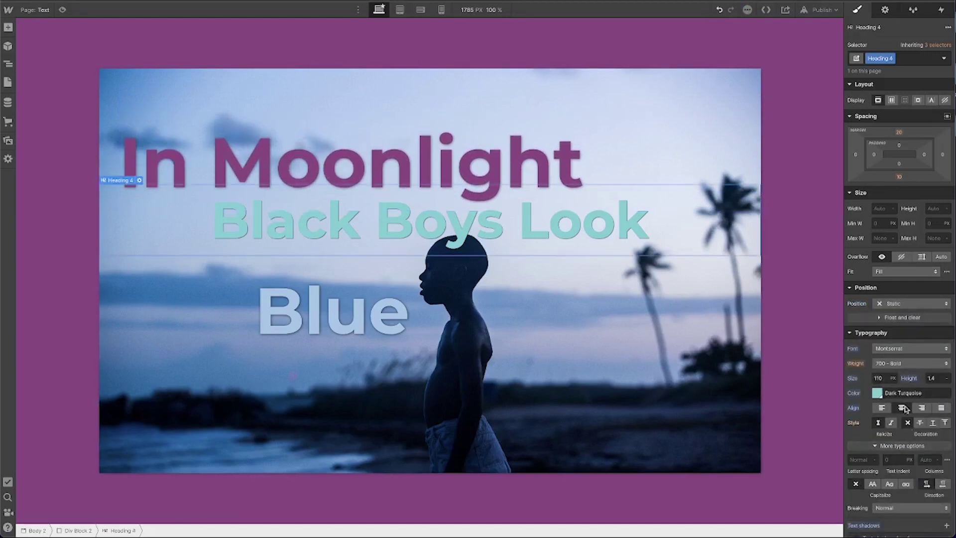
scroll(907, 425, "down", 1)
left_click(909, 262)
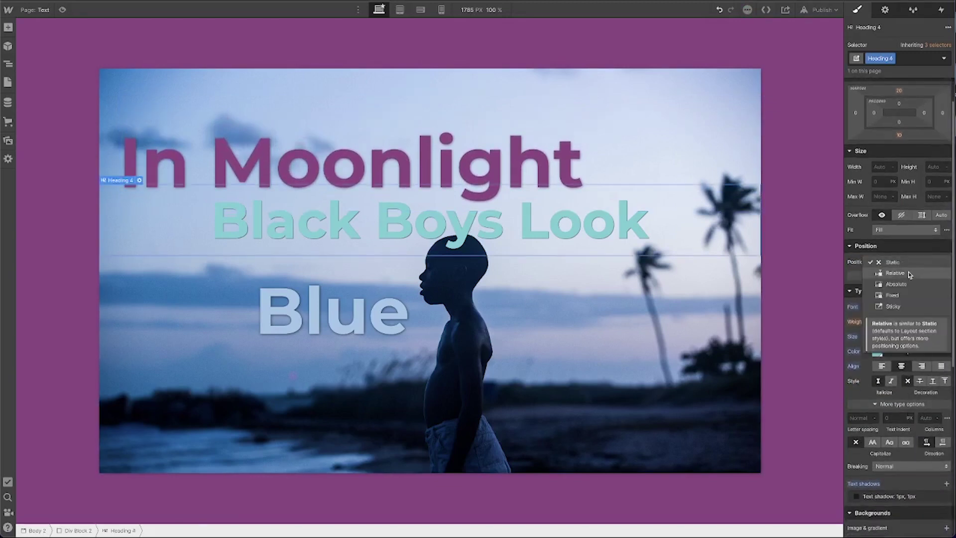
left_click(909, 275)
left_click_drag(908, 275, 915, 274)
- Make the Blue heading relative with bottom offset 100 so it overlaps Black Boys Look
left_click(466, 348)
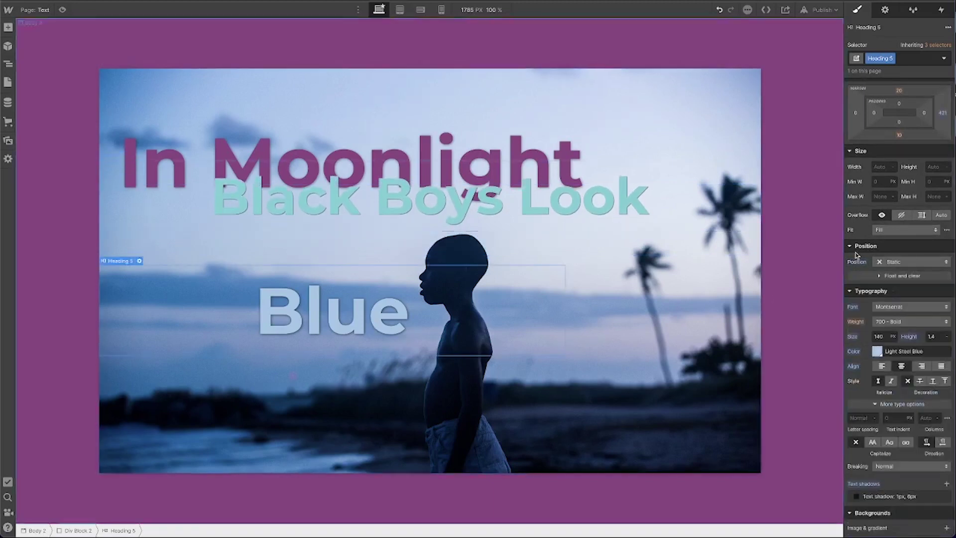
left_click(909, 262)
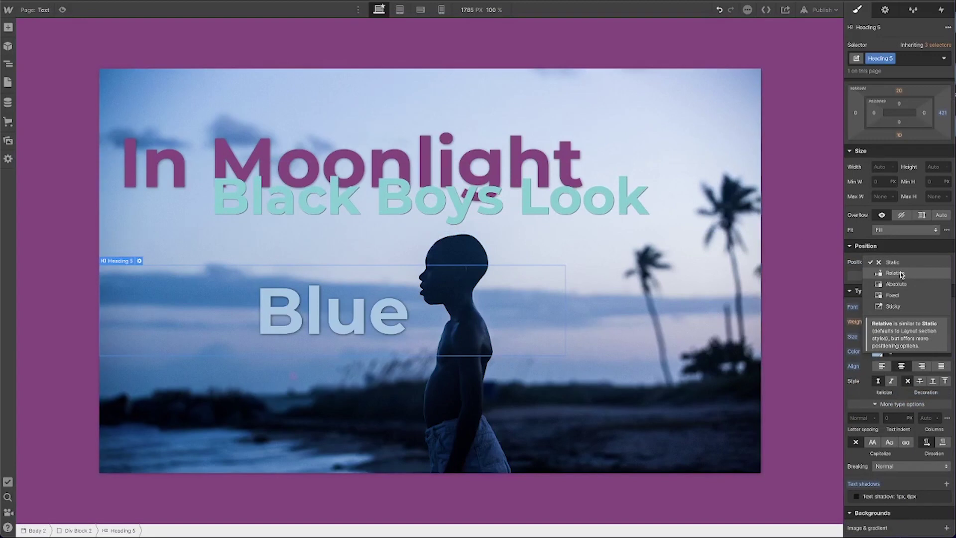
left_click(904, 275)
left_click_drag(907, 283, 912, 219)
scroll(916, 388, "down", 7)
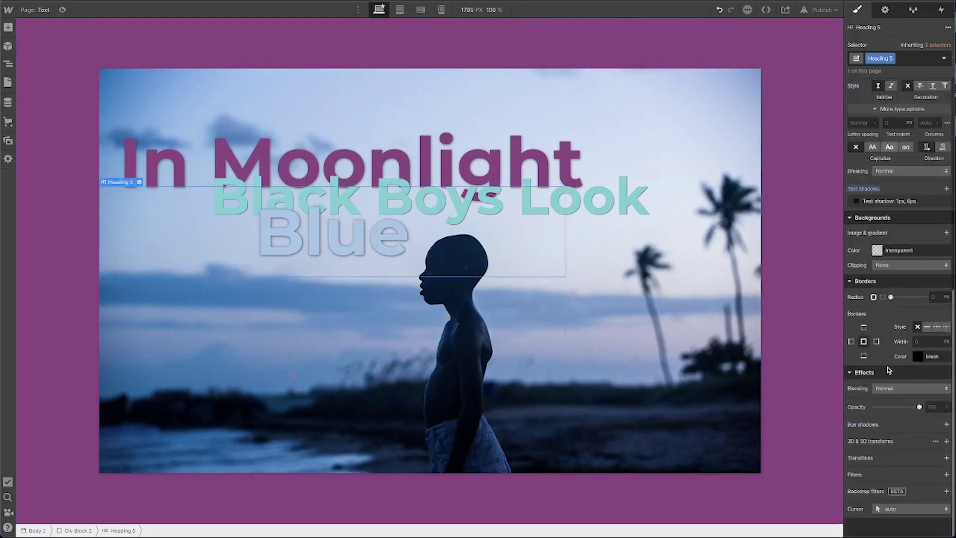
- Give the Black Boys Look and In Moonlight headings Color burn blending
left_click(924, 390)
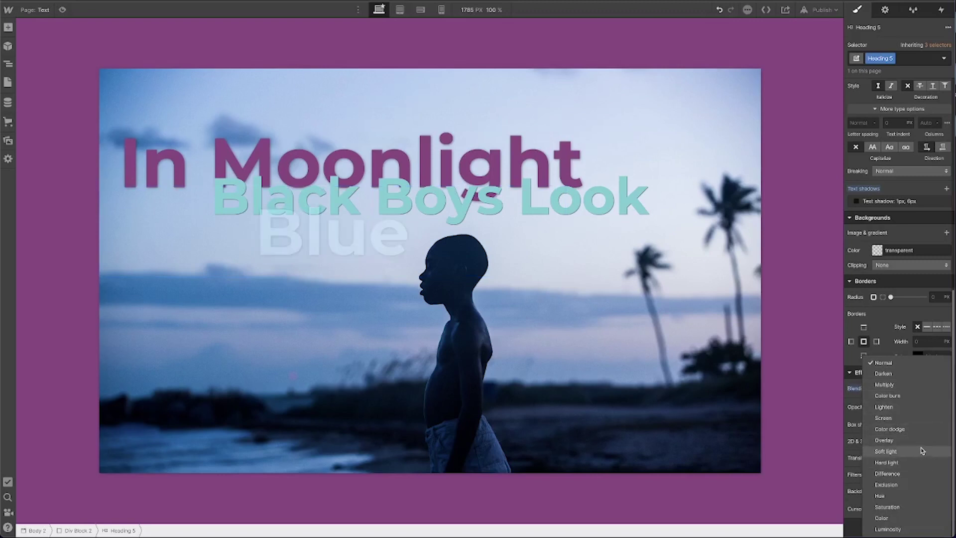
key("Escape")
left_click(155, 164)
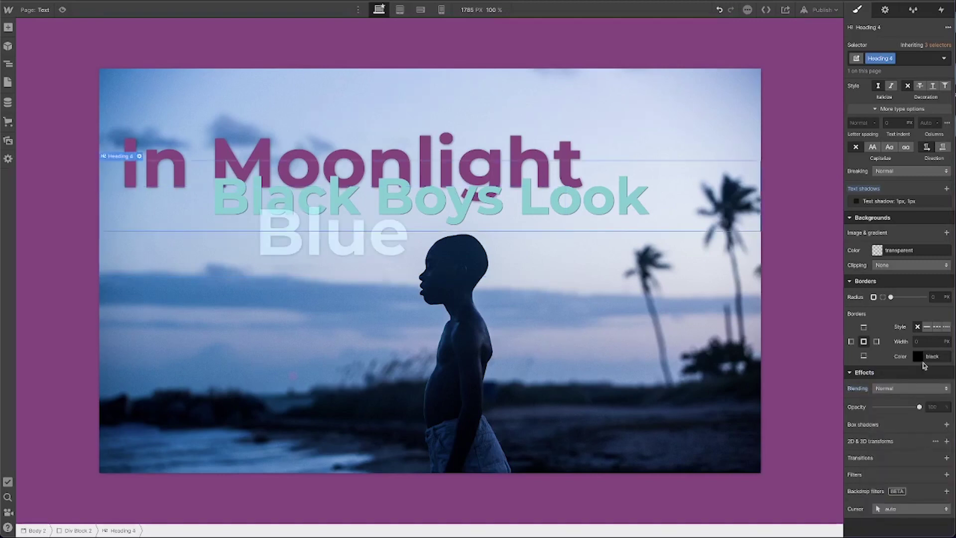
left_click(914, 389)
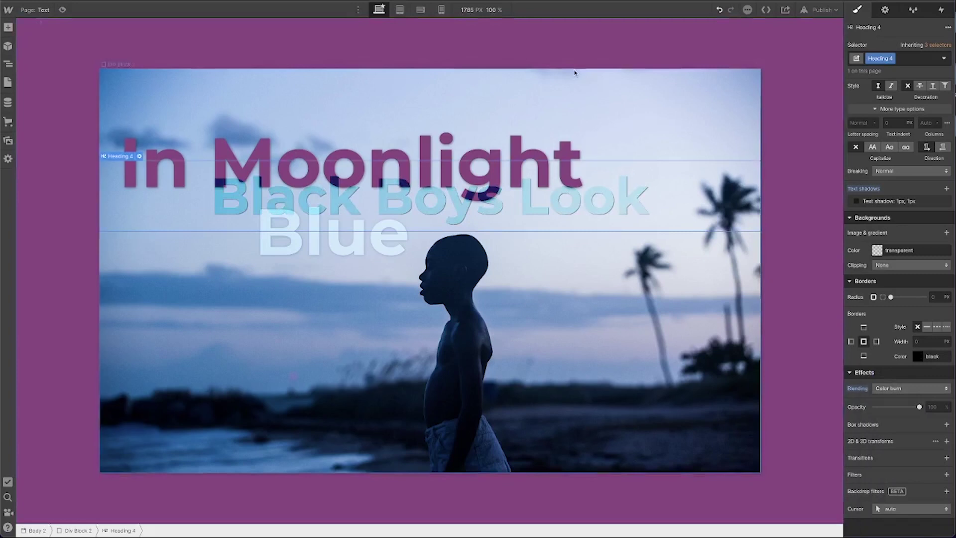
left_click(914, 389)
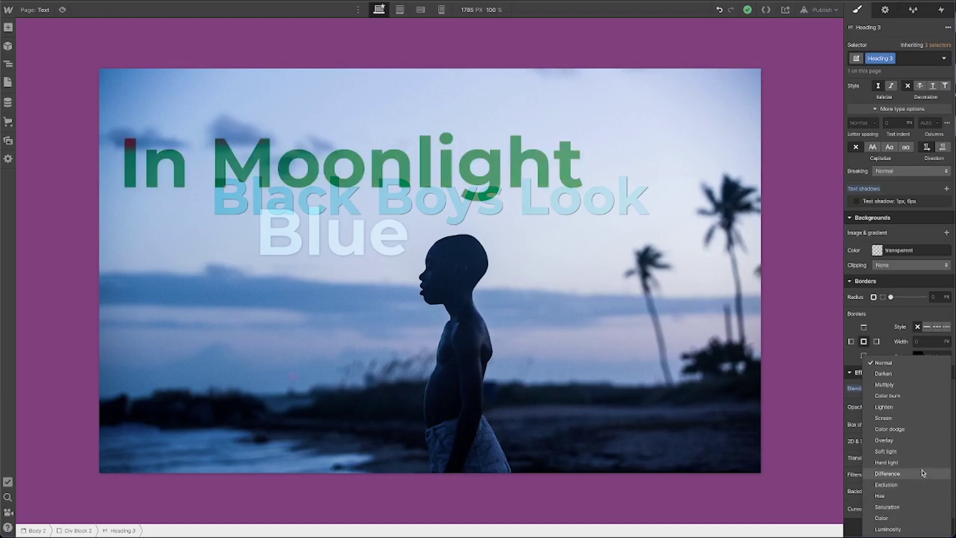
left_click(923, 397)
left_click(697, 304)
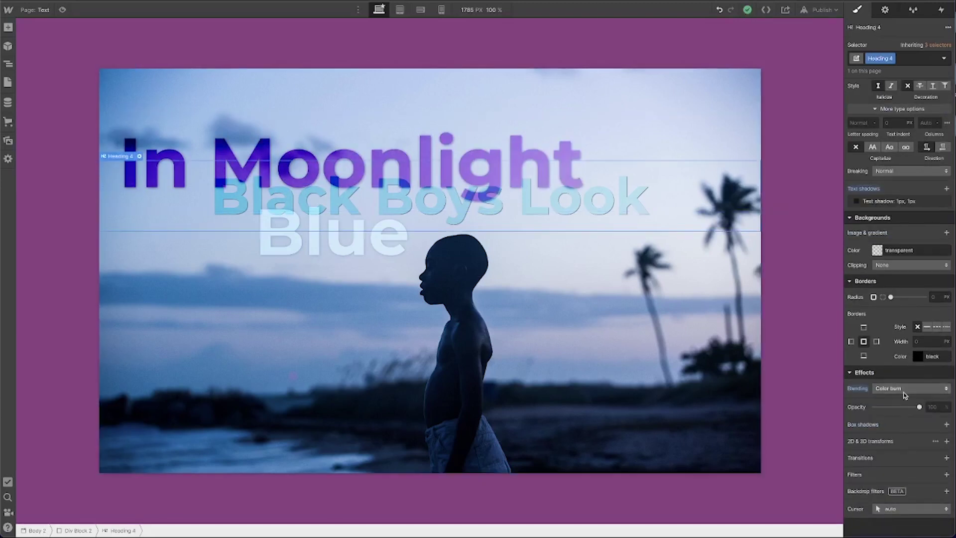
- Switch Black Boys Look to Color dodge blending and preview other modes on In Moonlight
left_click(911, 388)
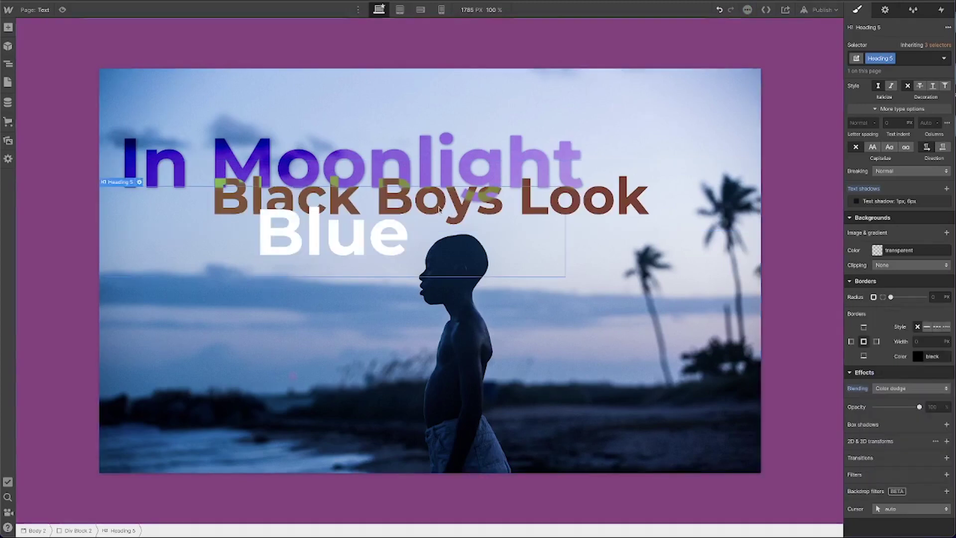
left_click(911, 388)
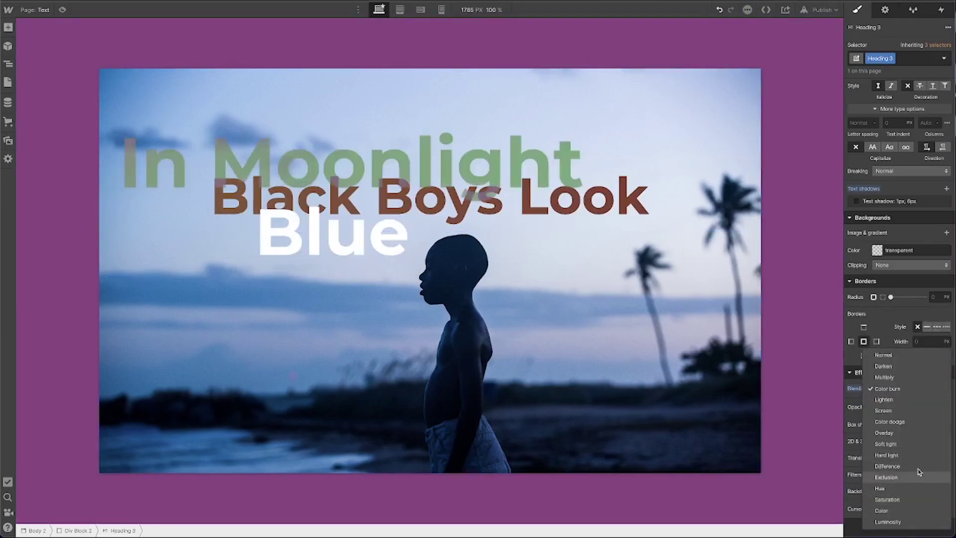